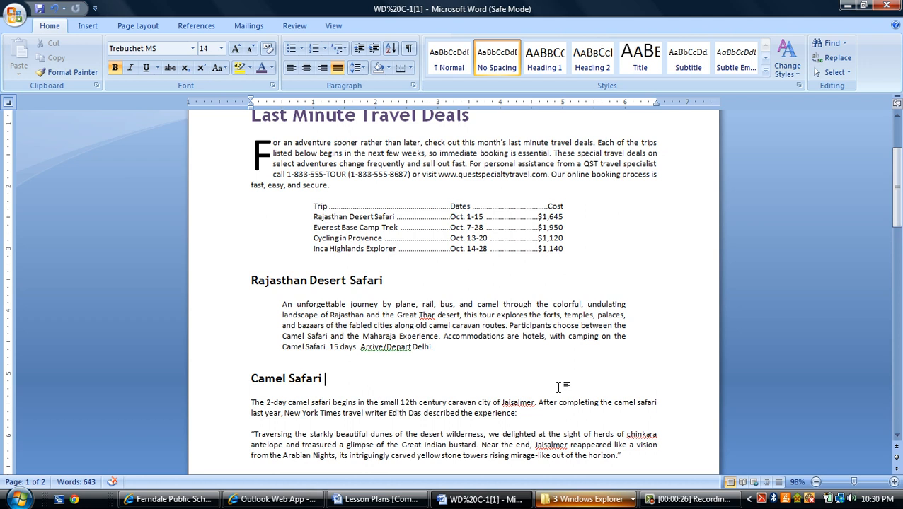
# Step: Apply a Box border with a double-line style to the trip list from Trip through the Inca Highlands Explorer line
pyautogui.click(311, 205)
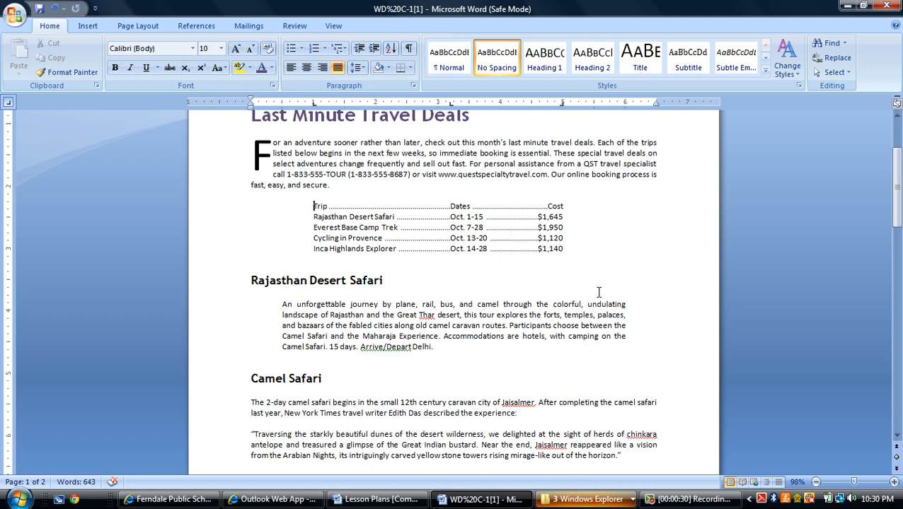
pyautogui.keyDown('shift'); pyautogui.click(570, 249); pyautogui.keyUp('shift')
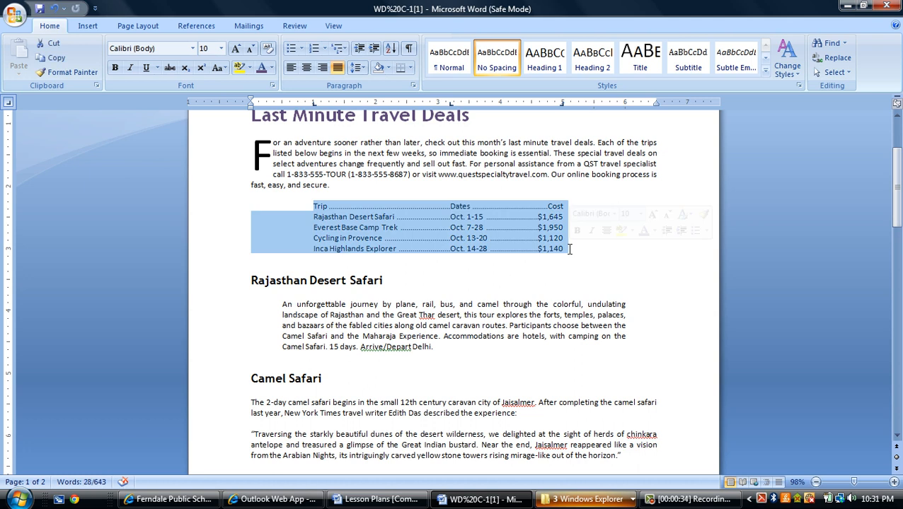
pyautogui.click(411, 71)
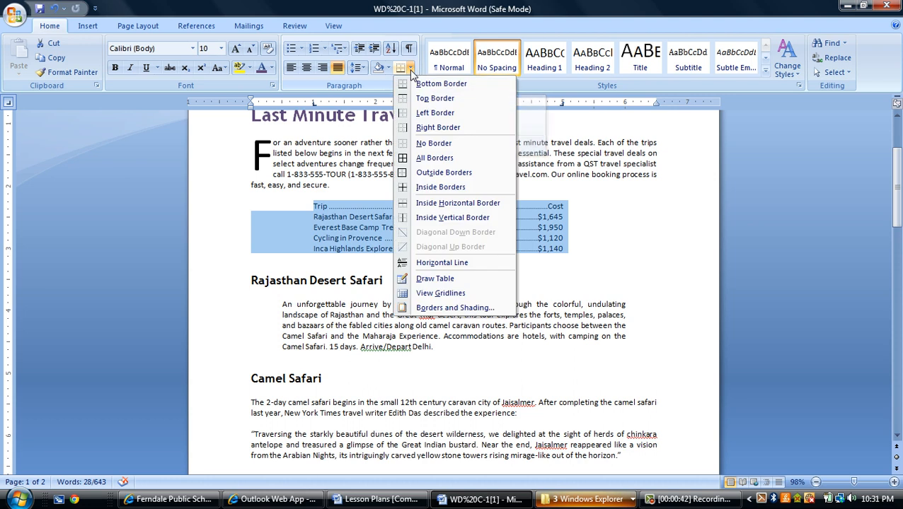
pyautogui.click(457, 308)
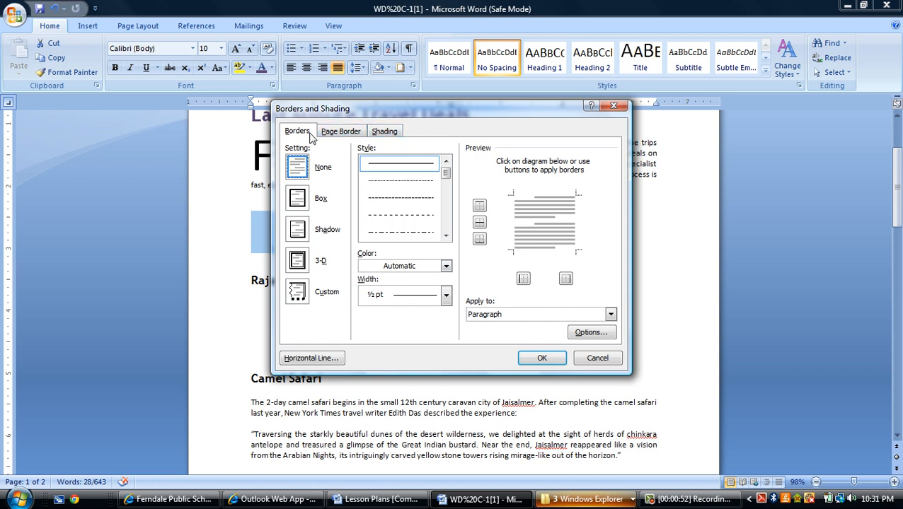
pyautogui.click(297, 199)
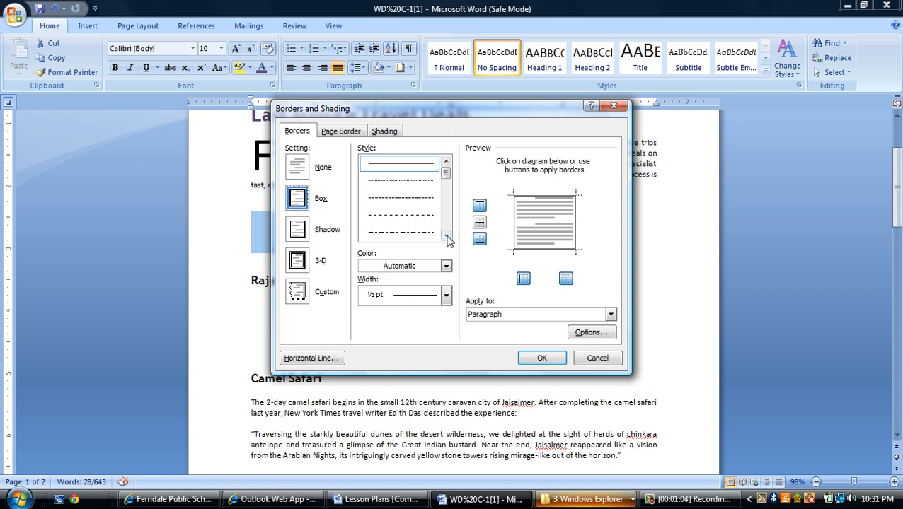
pyautogui.moveTo(446, 174); pyautogui.dragTo(446, 181)
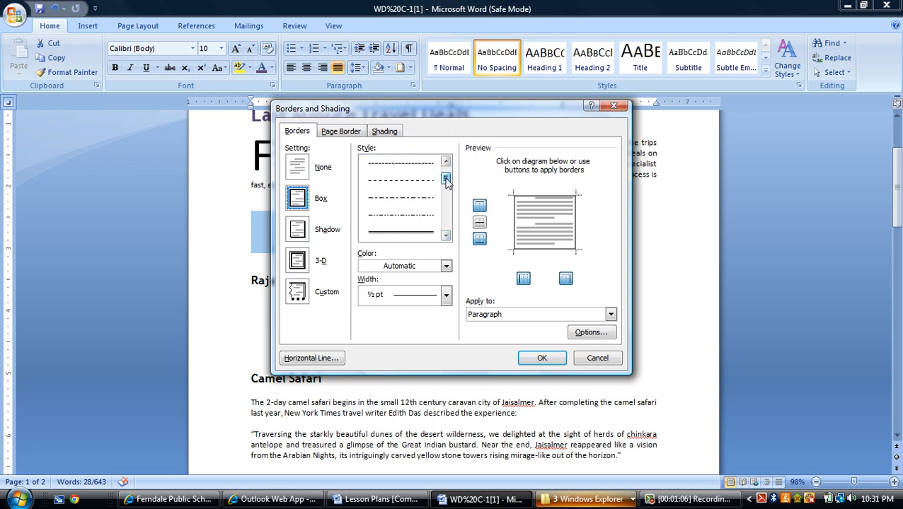
pyautogui.click(414, 233)
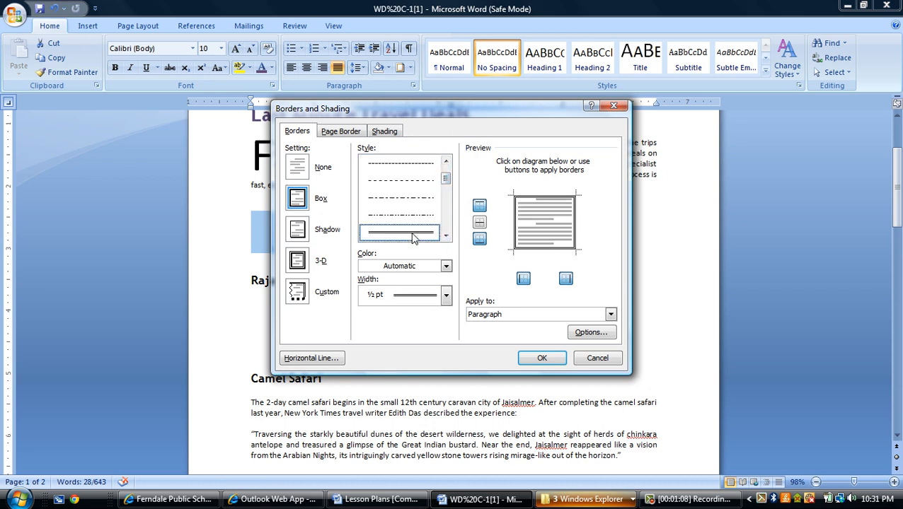
# Step: Toggle the left and right sides of the paragraph border off and back on in the preview
pyautogui.click(514, 228)
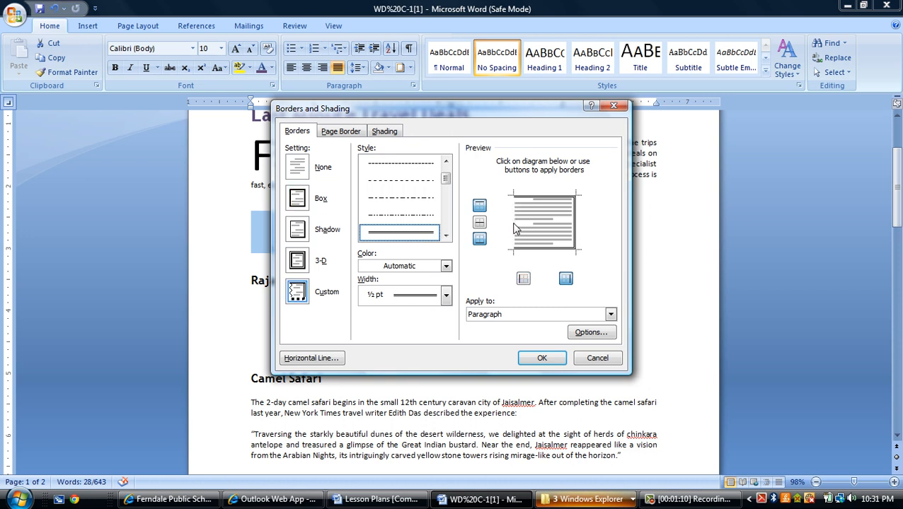
pyautogui.click(575, 234)
pyautogui.click(514, 225)
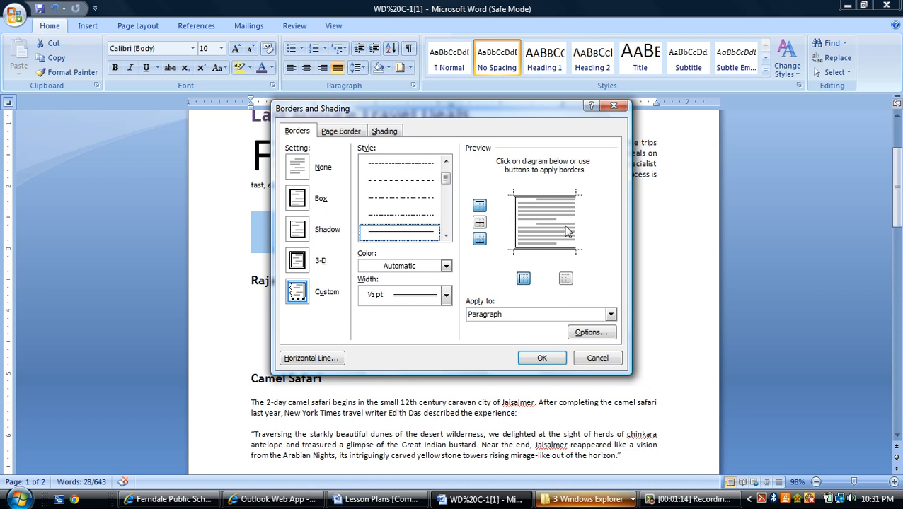
pyautogui.click(572, 225)
# Step: Set the shading fill to the second-lightest purple theme color and keep it applied to Paragraph
pyautogui.click(385, 134)
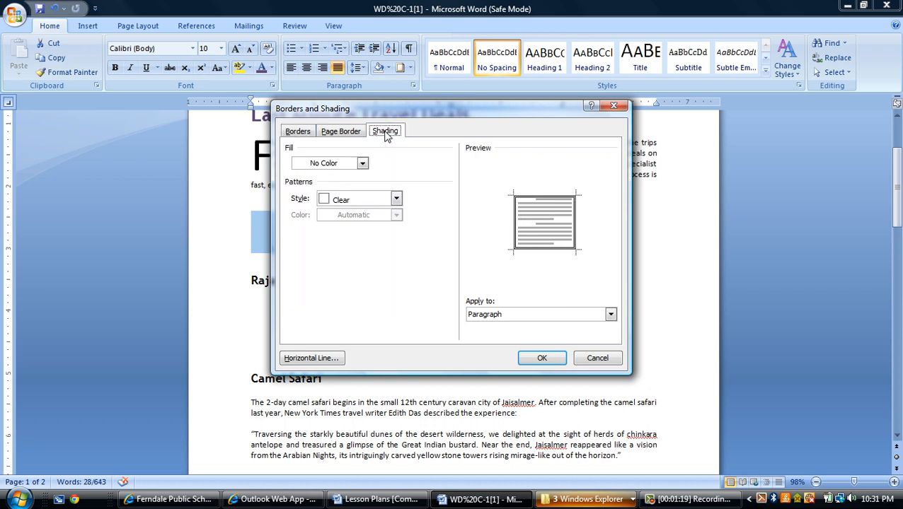
pyautogui.click(362, 163)
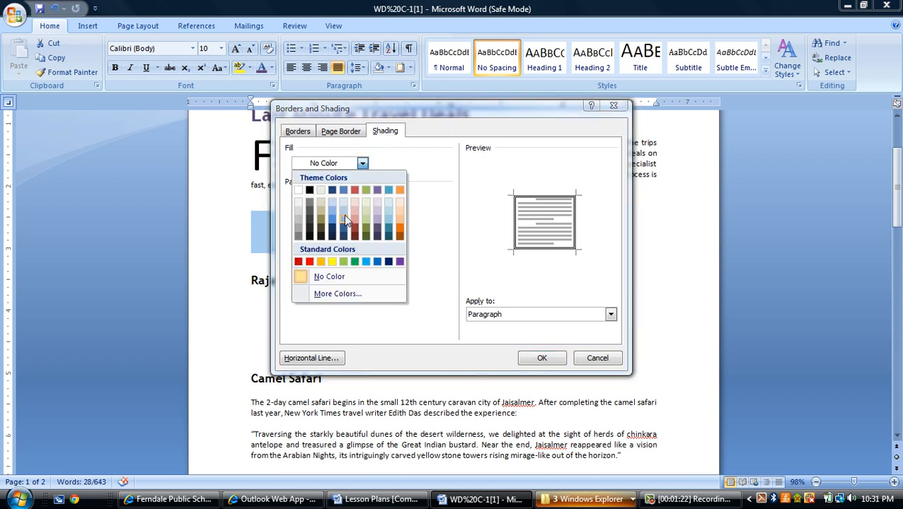
pyautogui.click(378, 209)
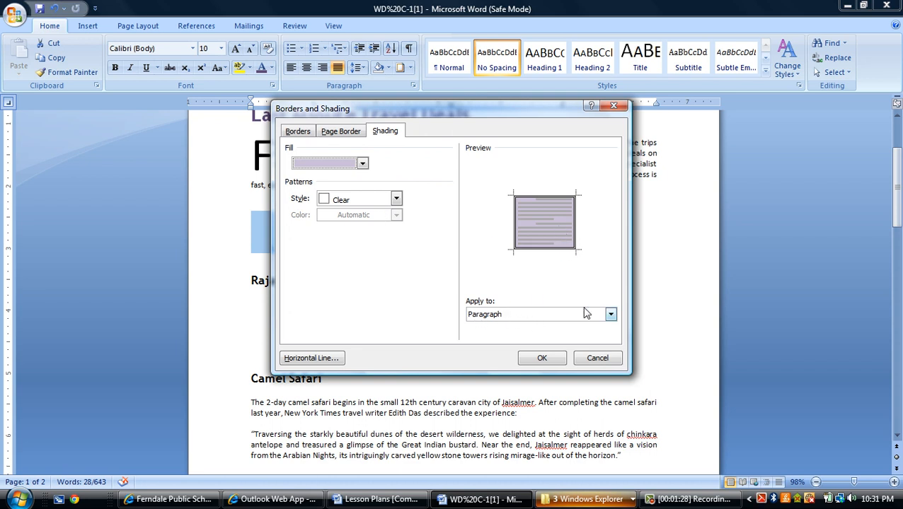
pyautogui.click(610, 316)
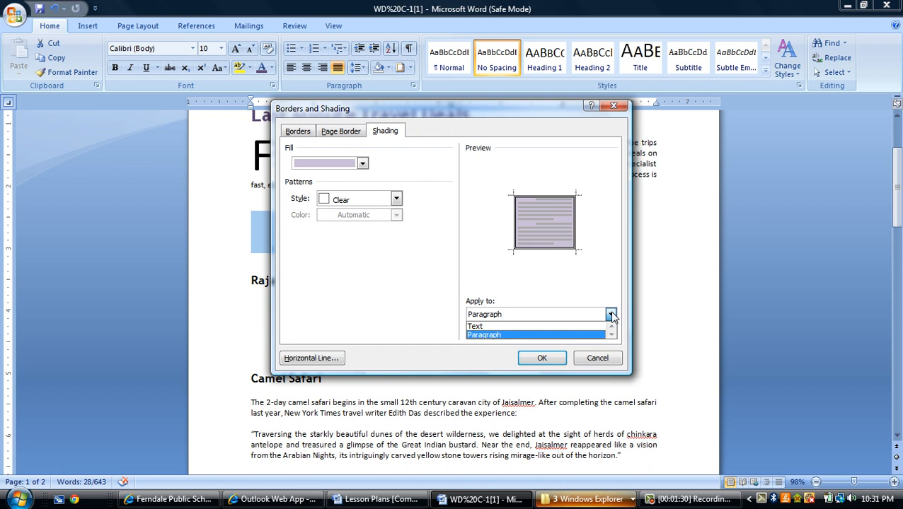
pyautogui.click(613, 315)
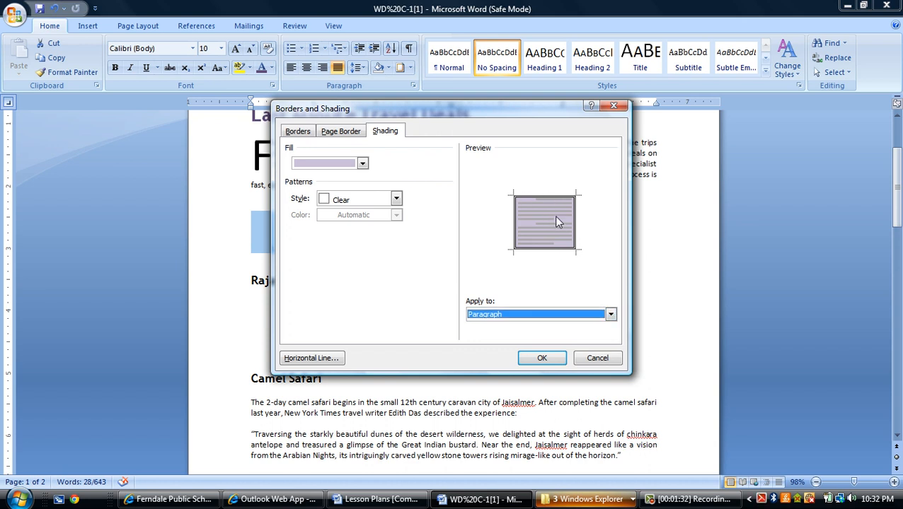
# Step: Set the double-line border width to 3 pt on all four sides and apply the border and shading to the trip list
pyautogui.click(299, 132)
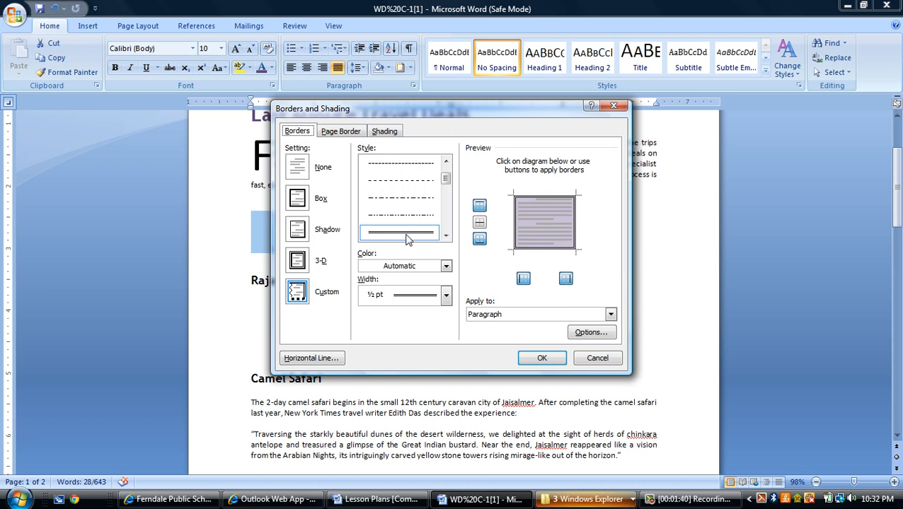
pyautogui.click(446, 297)
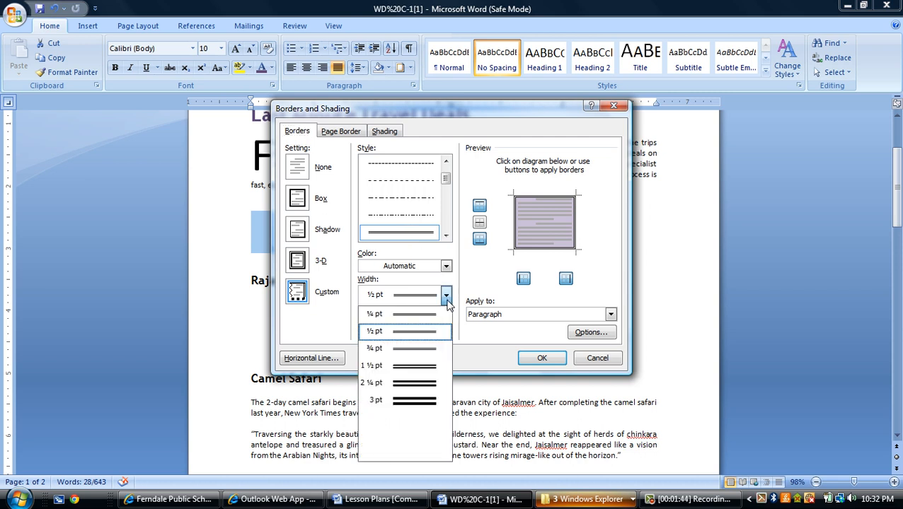
pyautogui.click(423, 401)
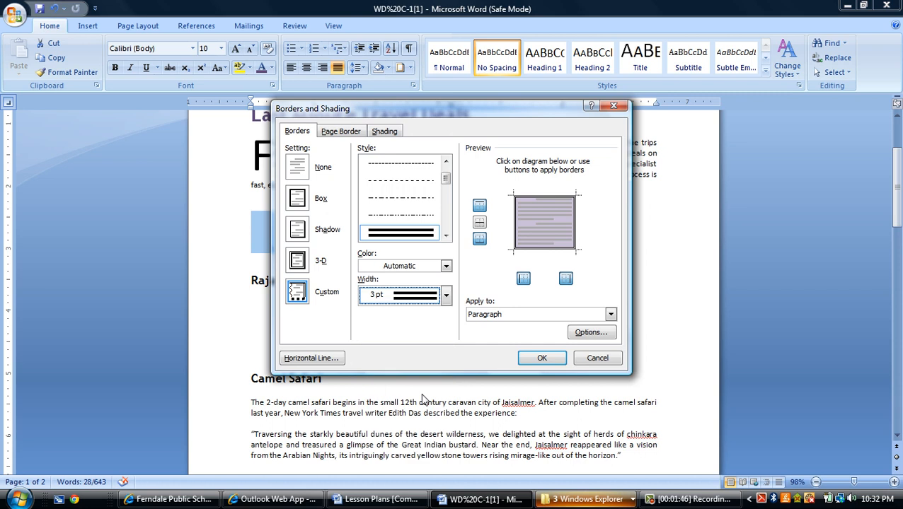
pyautogui.click(518, 222)
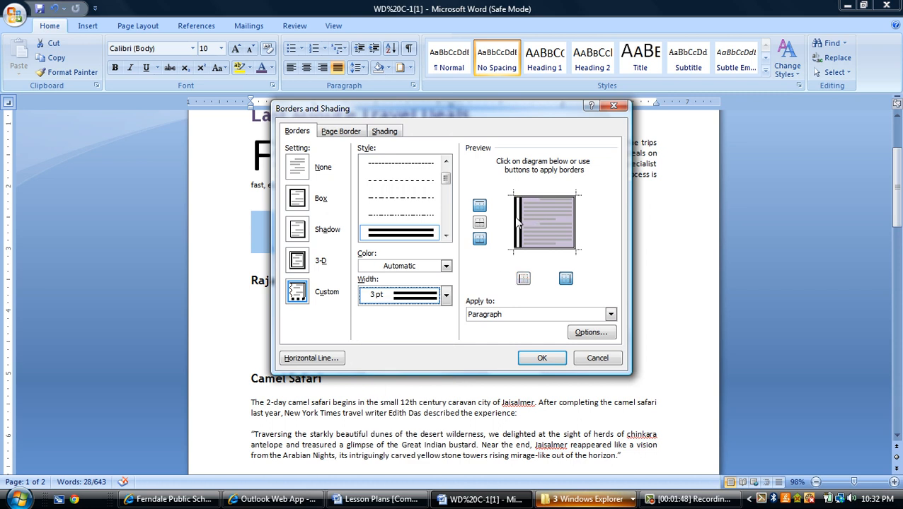
pyautogui.click(536, 197)
pyautogui.click(574, 230)
pyautogui.click(551, 250)
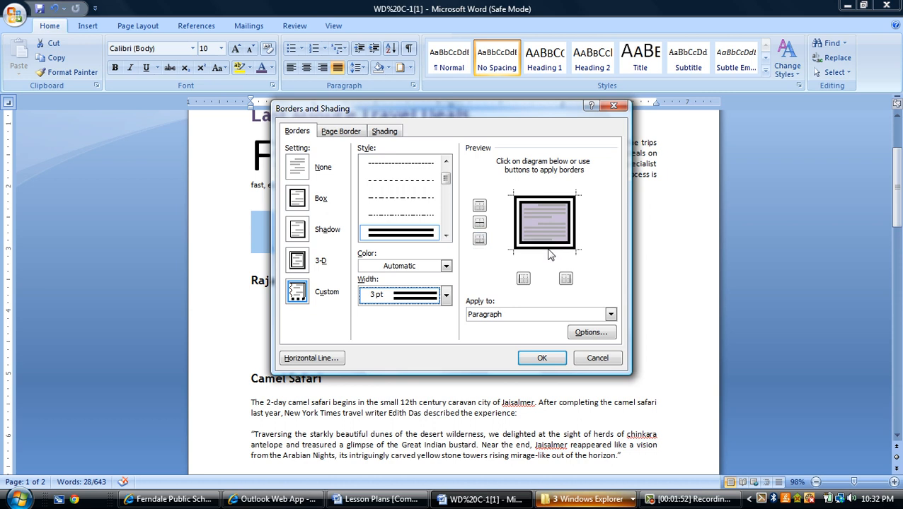
pyautogui.click(542, 358)
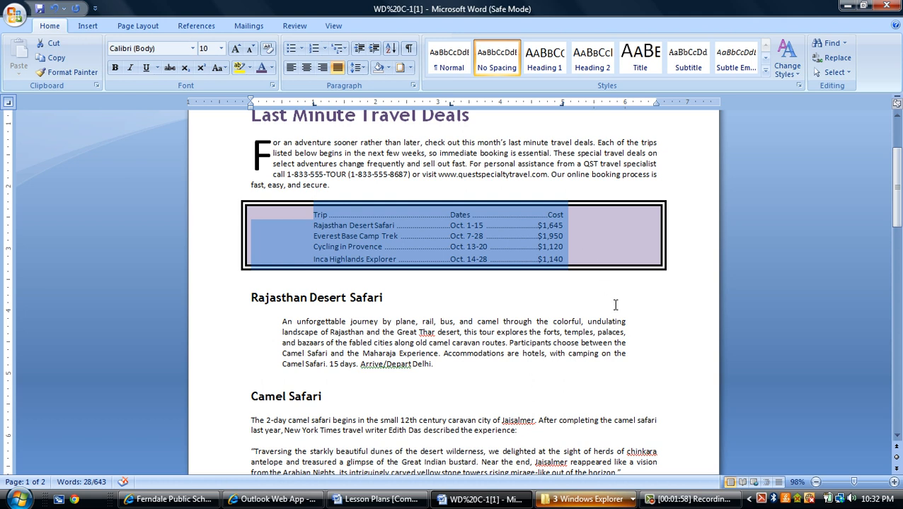
pyautogui.click(615, 305)
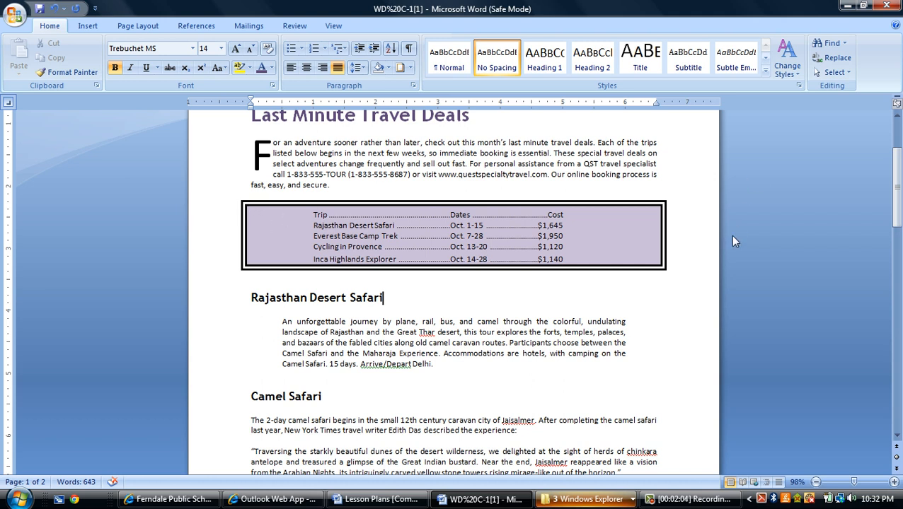
# Step: Set the left and right paragraph indents of the bordered trip list to 0.5"
pyautogui.click(315, 215)
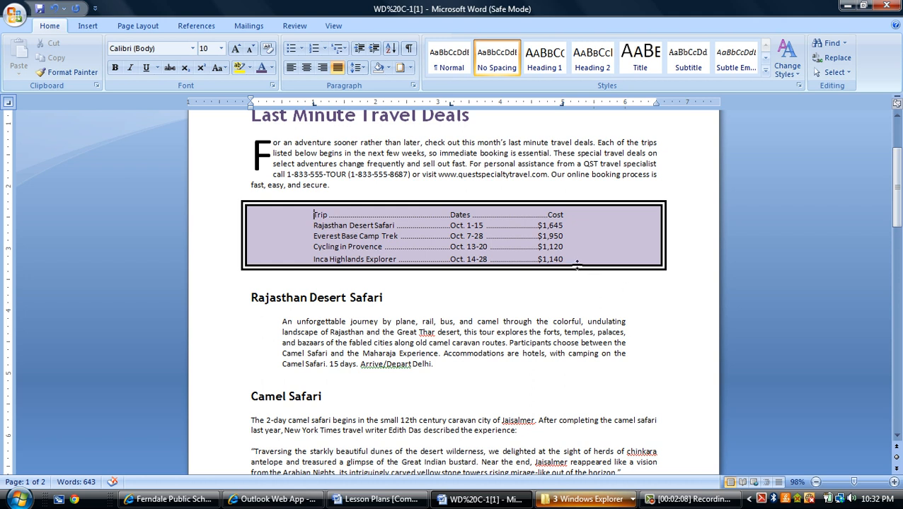
pyautogui.hotkey('ctrl', 'a')
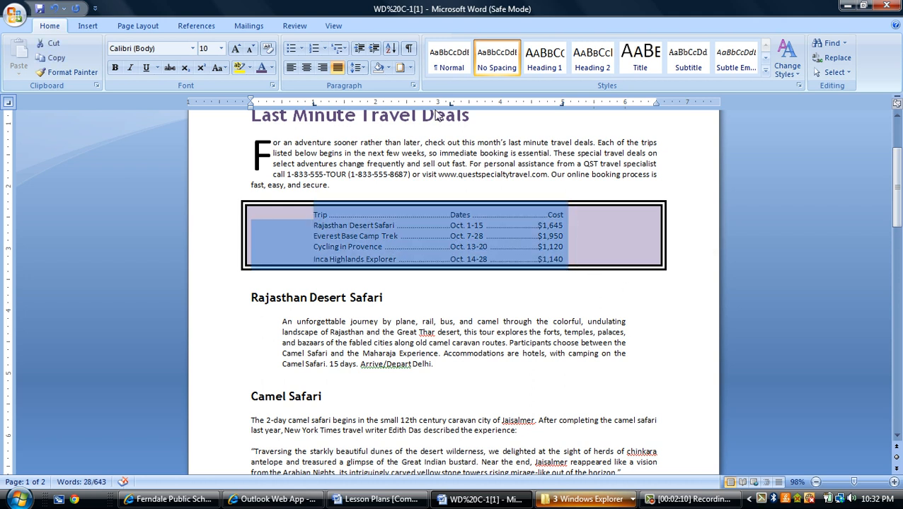
pyautogui.click(413, 86)
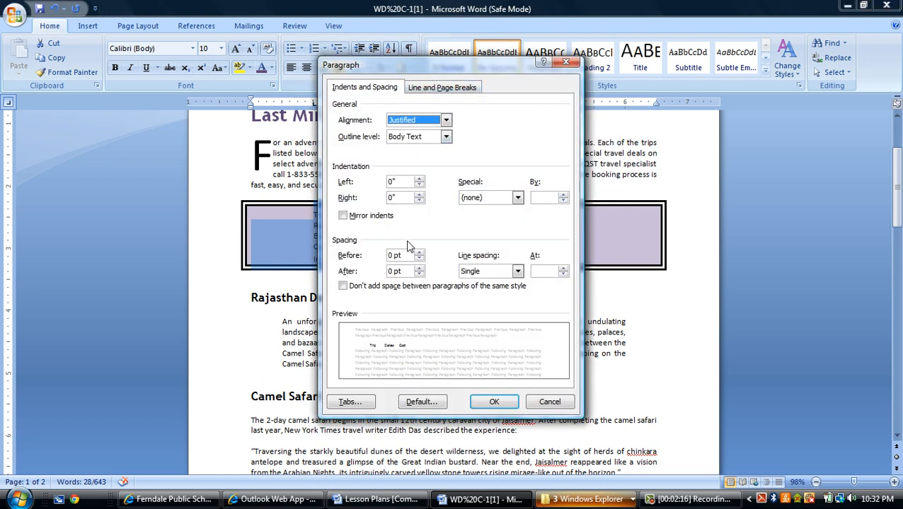
pyautogui.click(420, 186)
pyautogui.click(420, 185)
pyautogui.click(420, 185)
pyautogui.click(419, 180)
pyautogui.click(419, 180)
pyautogui.click(419, 179)
pyautogui.click(419, 195)
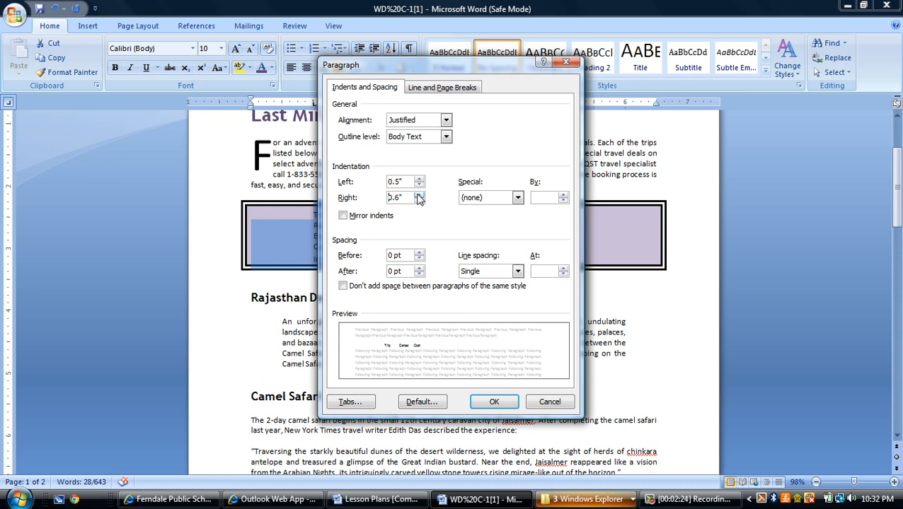
pyautogui.click(494, 402)
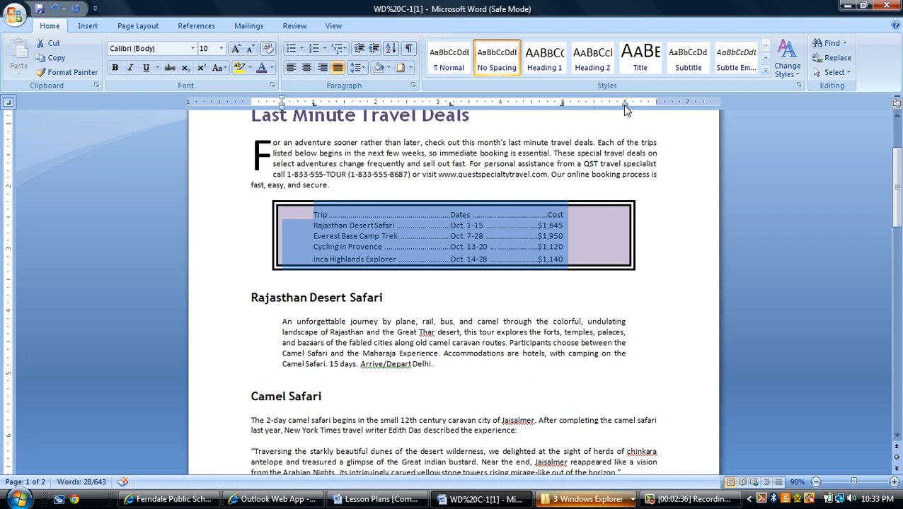
# Step: Narrow the bordered box around the list by moving its right indent to about 5.2" and left indent to about 0.9" on the ruler
pyautogui.moveTo(625, 106); pyautogui.dragTo(574, 113)
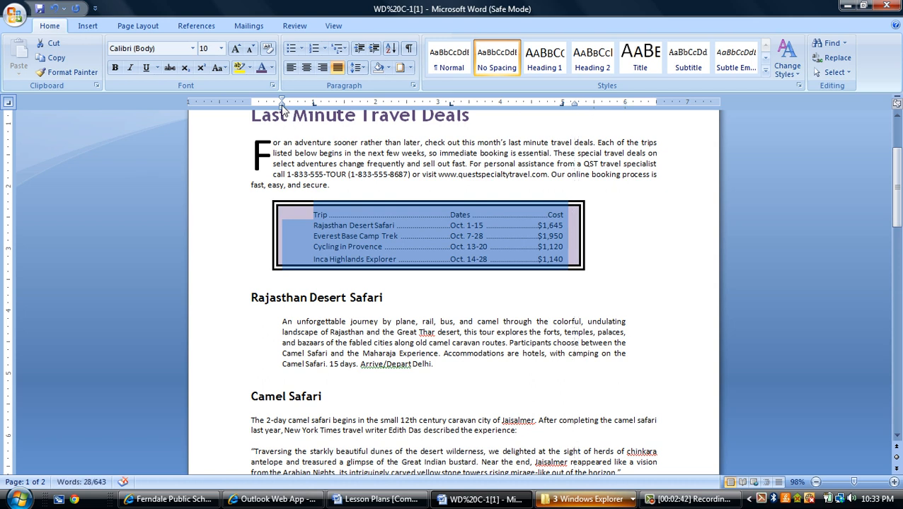
pyautogui.moveTo(281, 106); pyautogui.dragTo(305, 105)
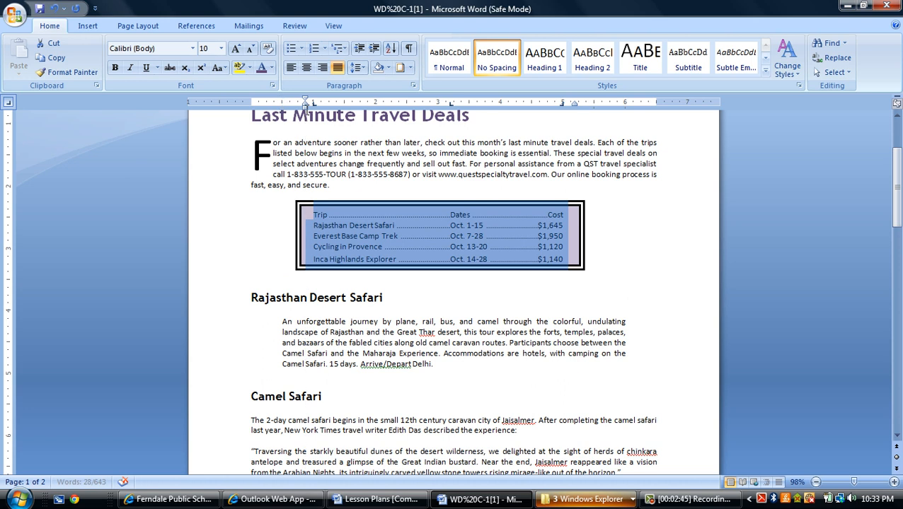
pyautogui.click(632, 276)
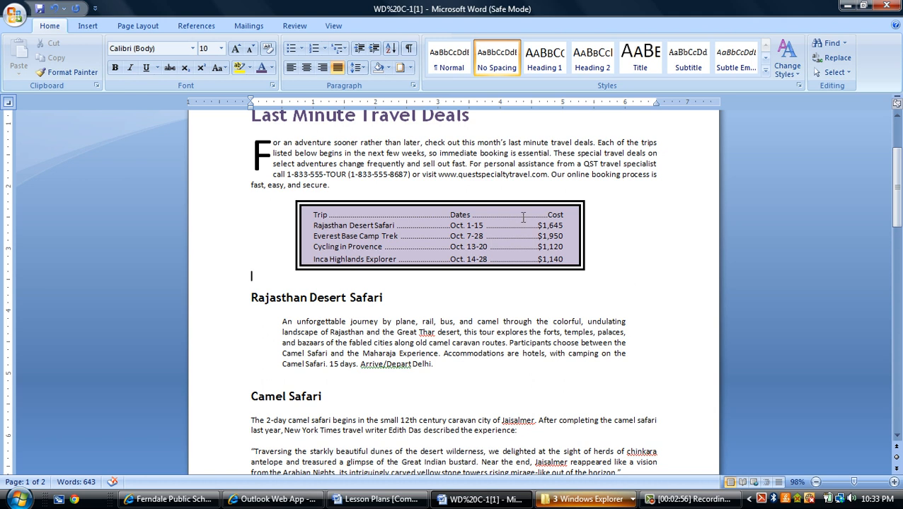
pyautogui.click(411, 68)
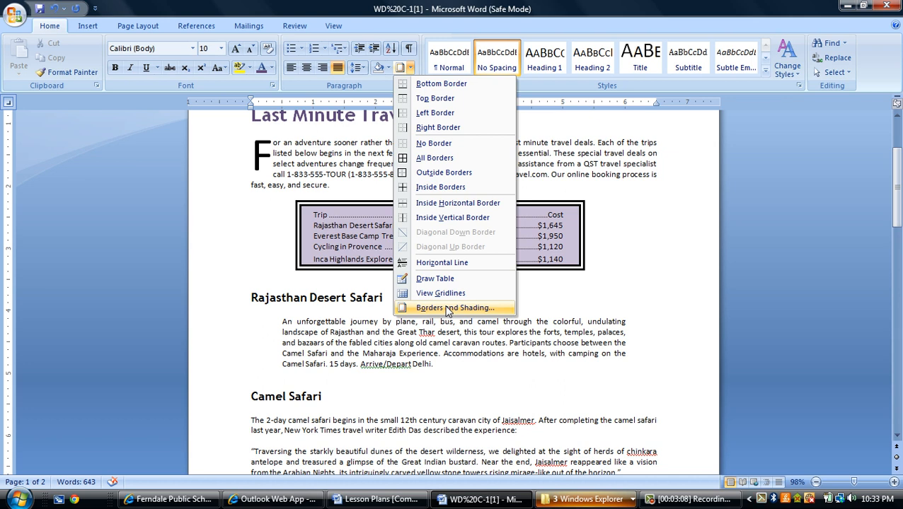
pyautogui.click(530, 365)
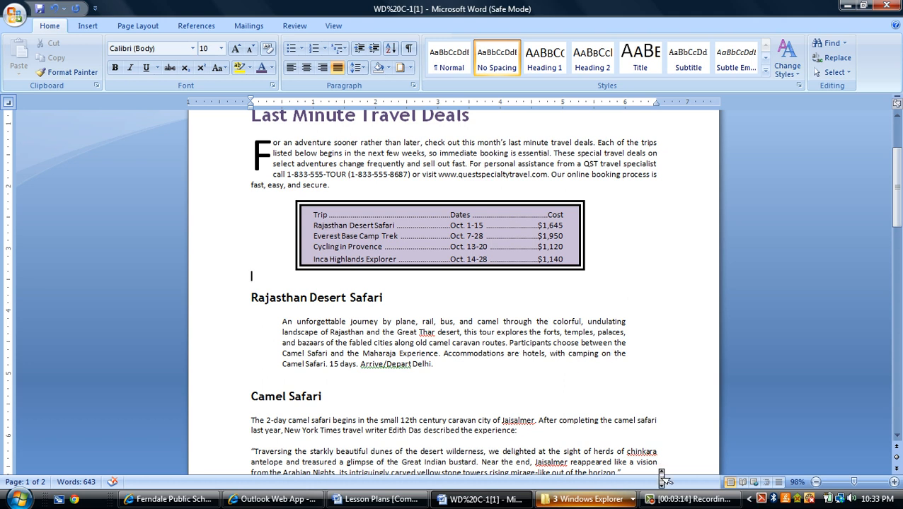
pyautogui.scroll(-5, 655, 469)
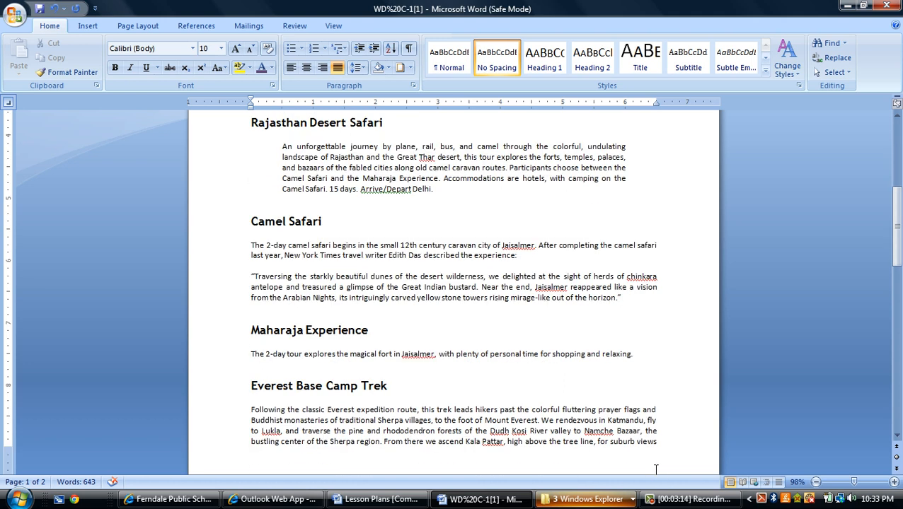
pyautogui.click(677, 503)
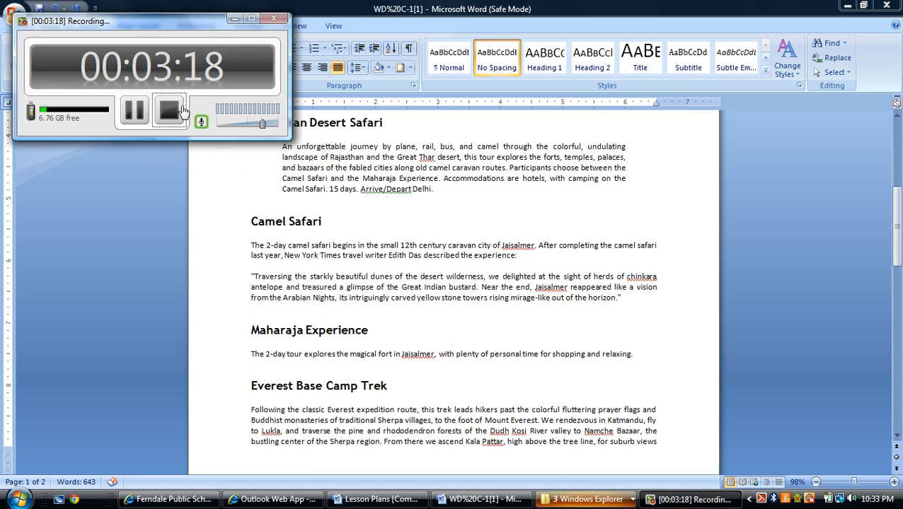